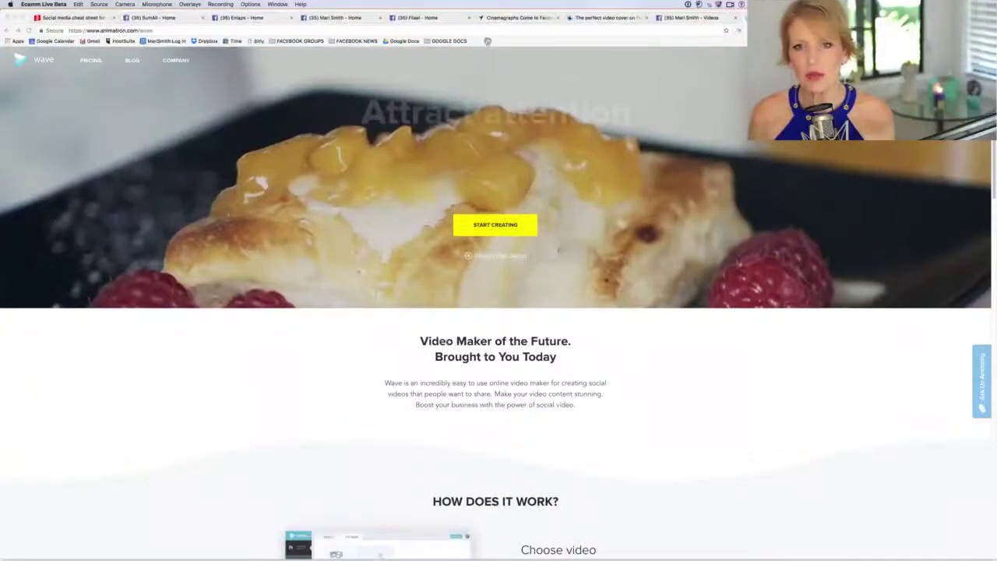
{"action": "key", "text": "super+2"}
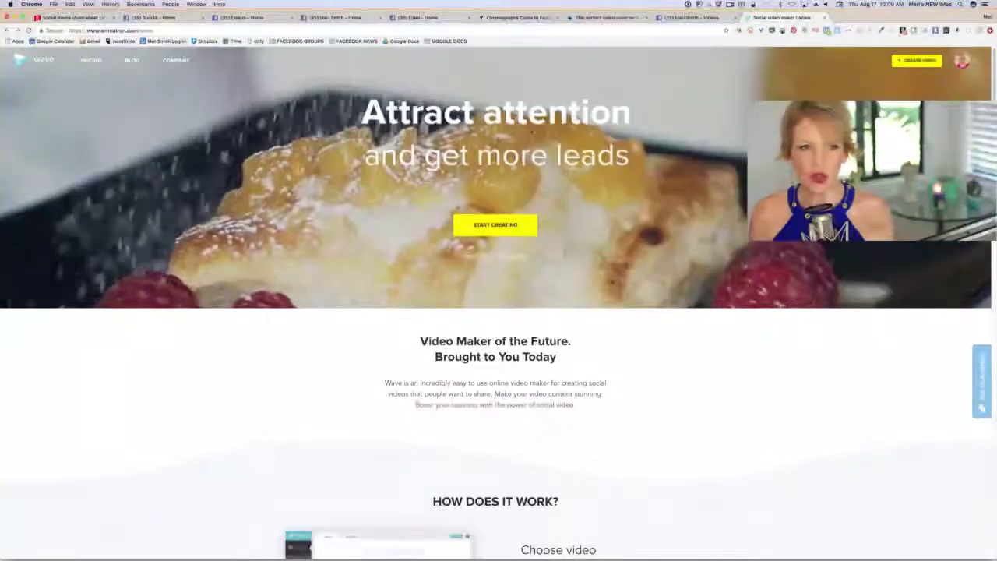
{"action": "left_click", "coordinate": [657, 153]}
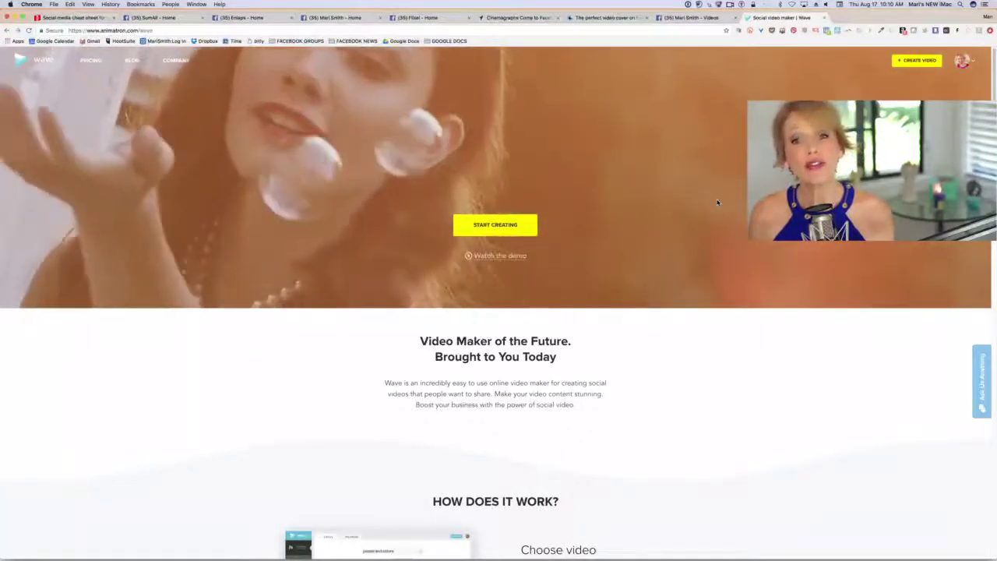
{"action": "key", "text": "super+Tab"}
{"action": "key", "text": "super+Tab"}
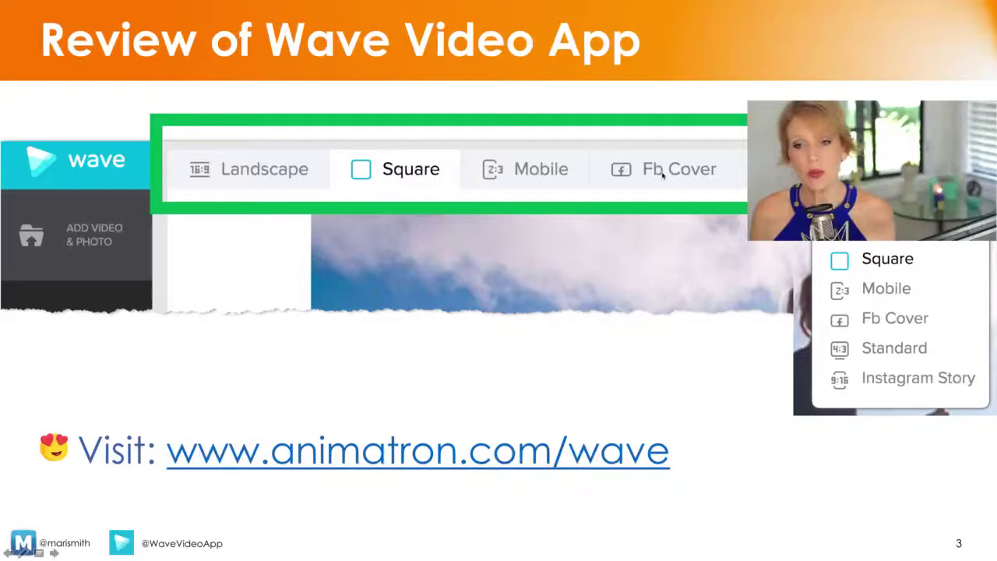
- Switch to the Wave site in the browser and start creating a new video
{"action": "key", "text": "super+Tab"}
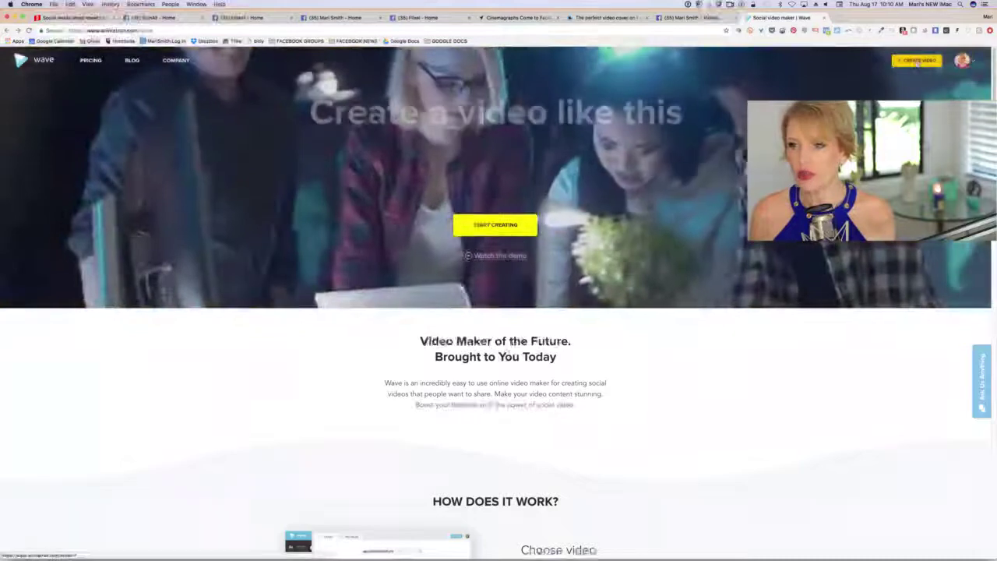
{"action": "left_click", "coordinate": [917, 62]}
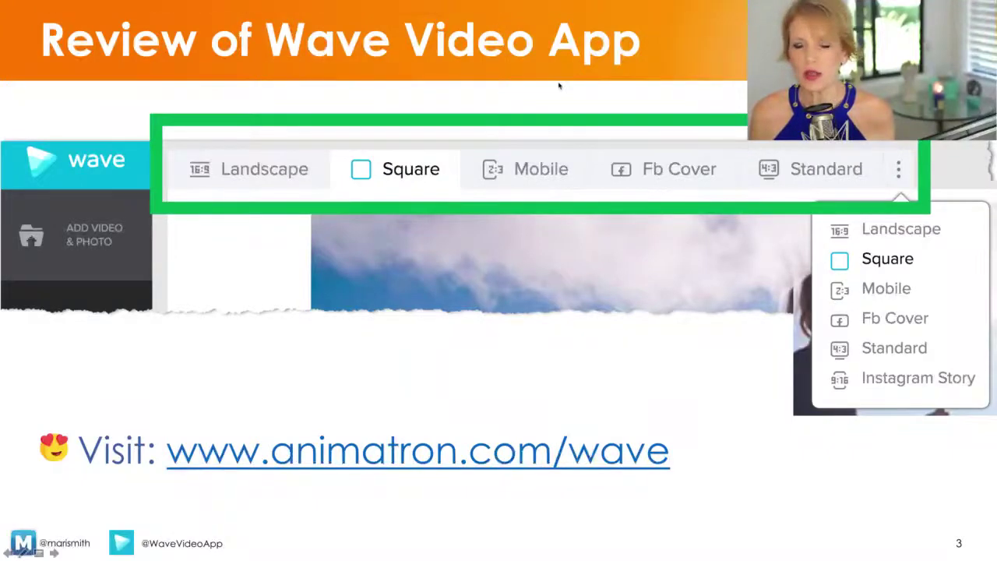
{"action": "key", "text": "super+Tab"}
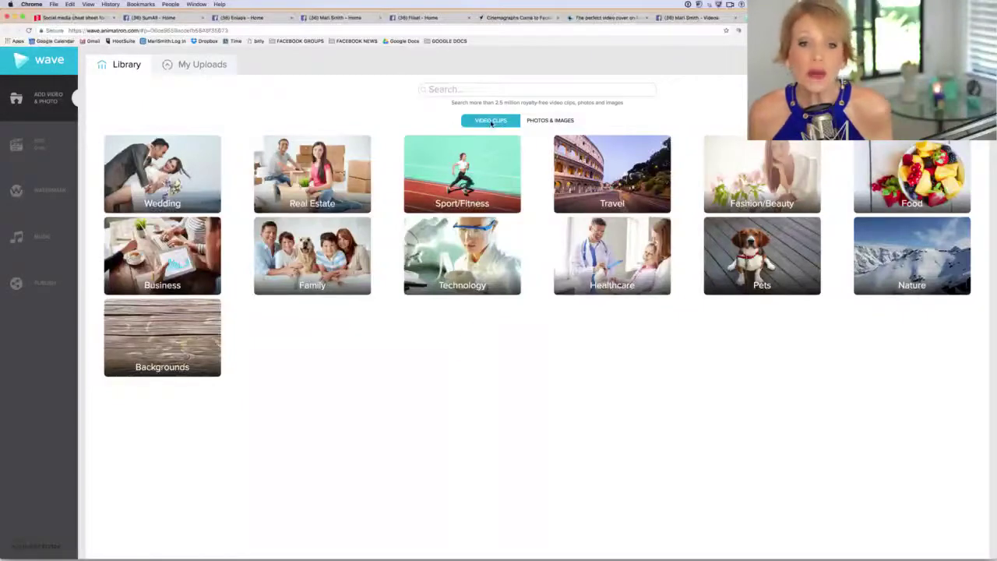
- Check the personal uploads area, return to the library and search its video clips for "fruit"
{"action": "left_click", "coordinate": [187, 67]}
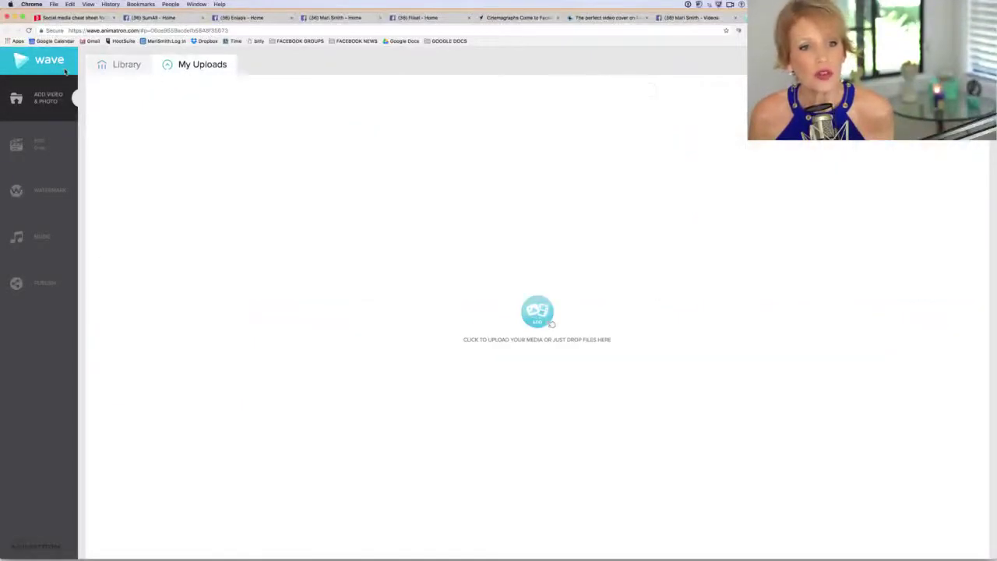
{"action": "left_click", "coordinate": [120, 66]}
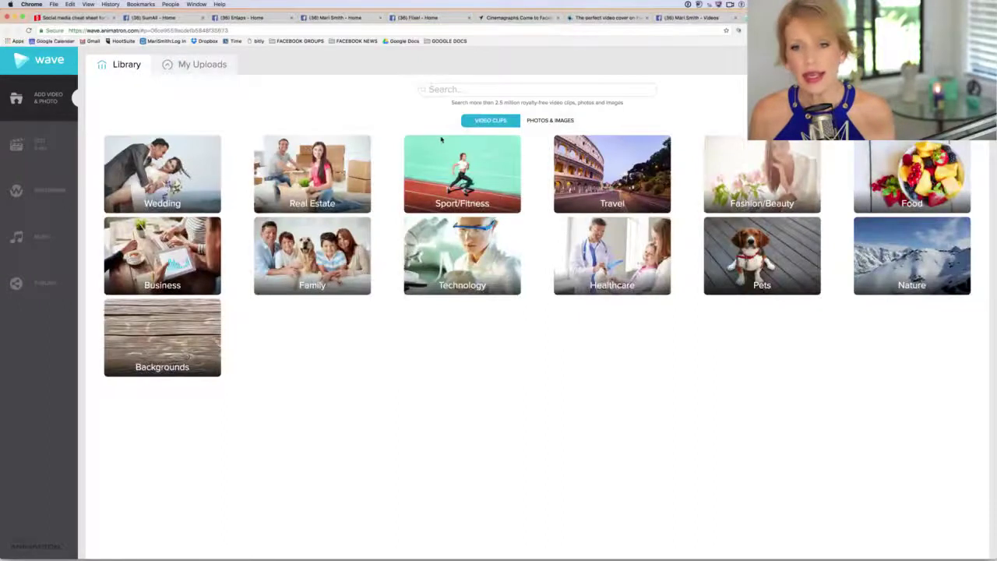
{"action": "left_click", "coordinate": [500, 90]}
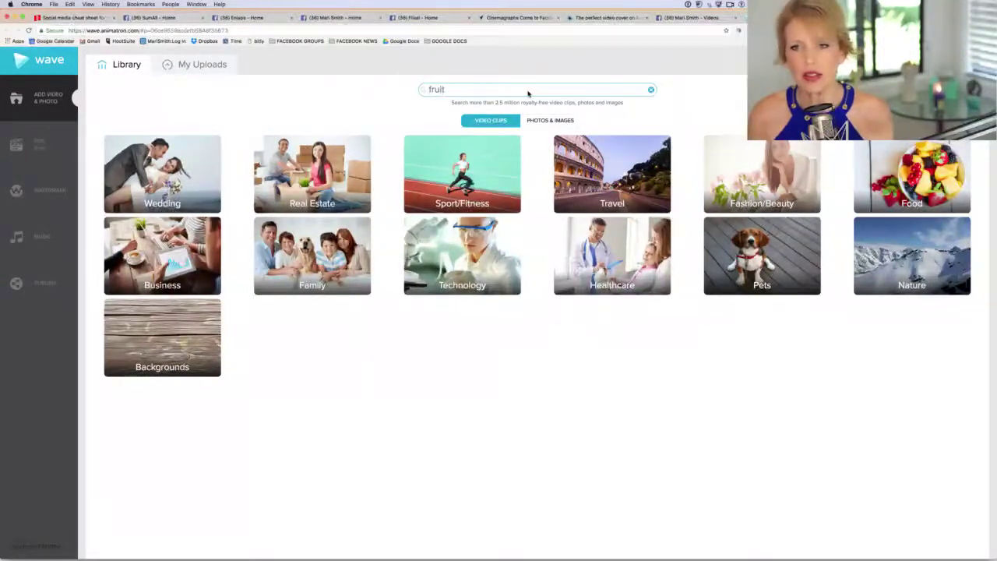
{"action": "key", "text": "Return"}
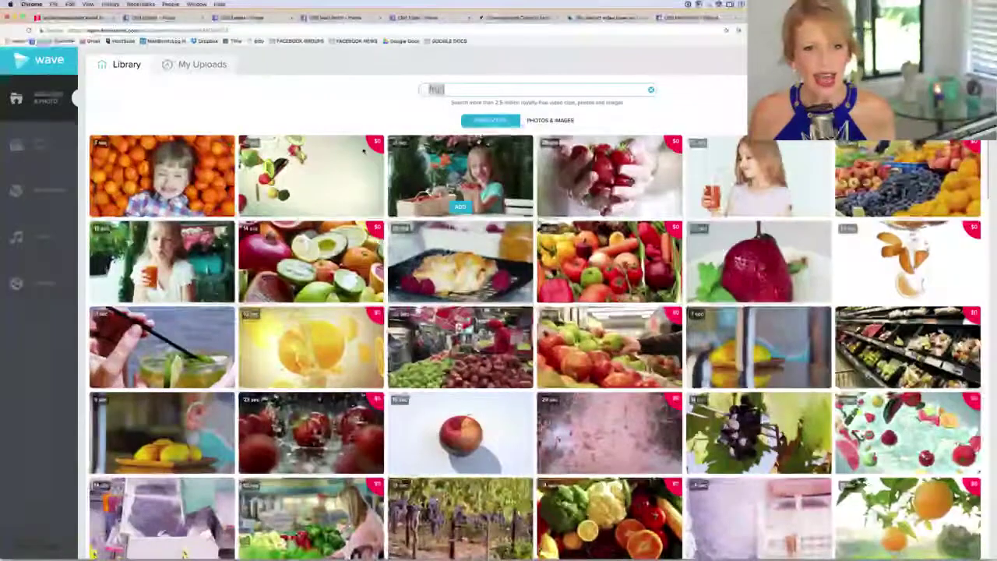
- Preview several of the fruit clips and add the 10-second clip of flying fruit and vegetables to the video
{"action": "mouse_move", "coordinate": [321, 177]}
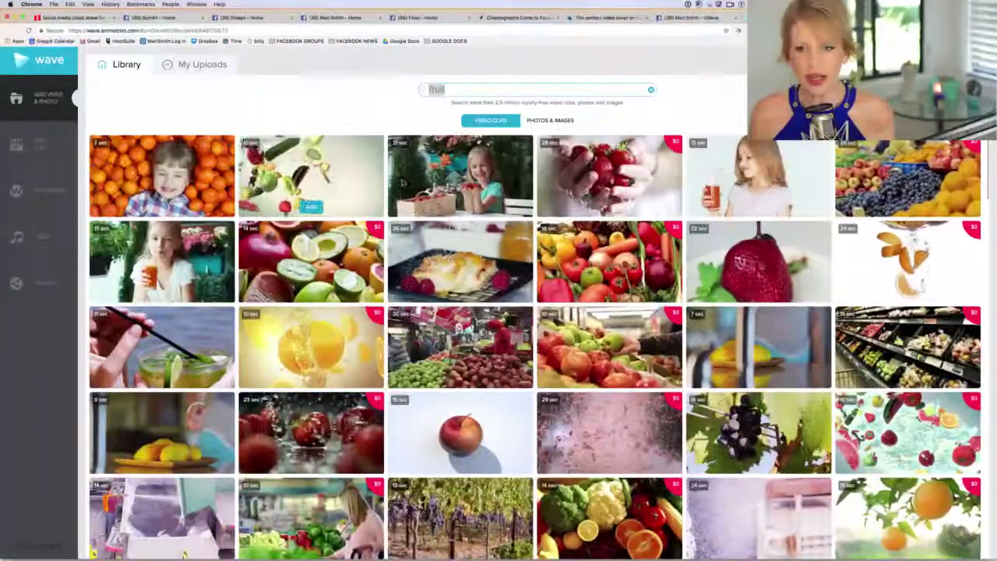
{"action": "mouse_move", "coordinate": [622, 182]}
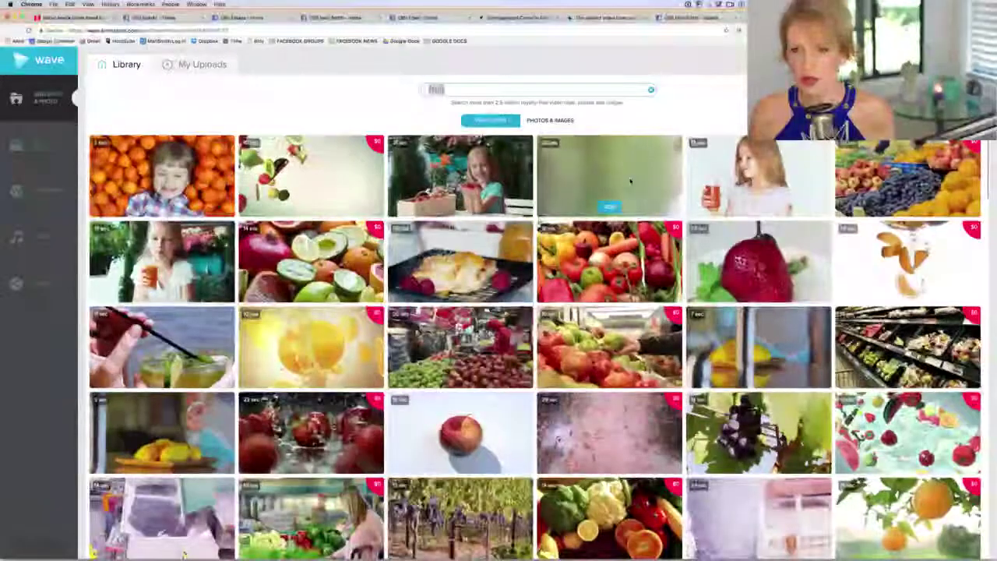
{"action": "mouse_move", "coordinate": [772, 181]}
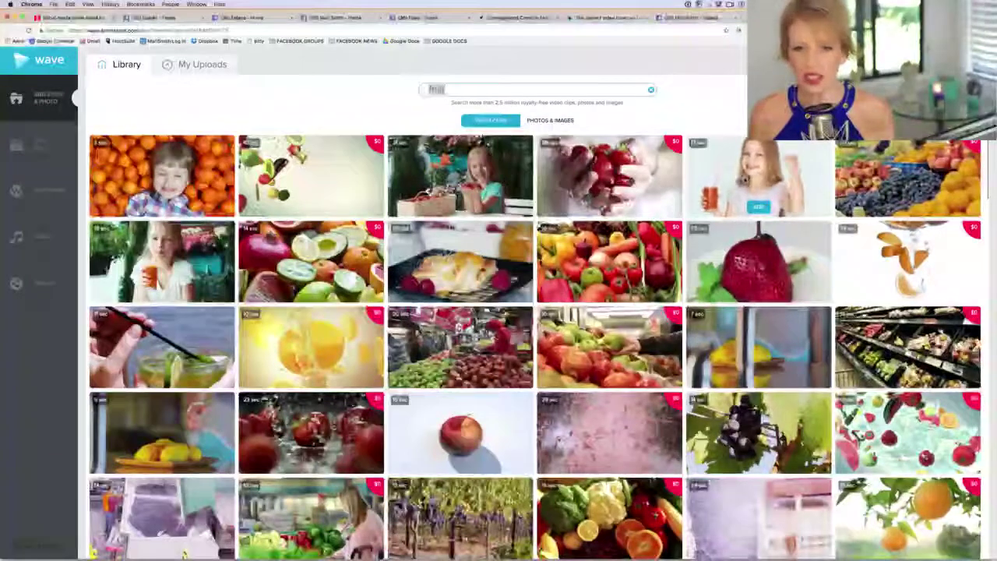
{"action": "mouse_move", "coordinate": [460, 264]}
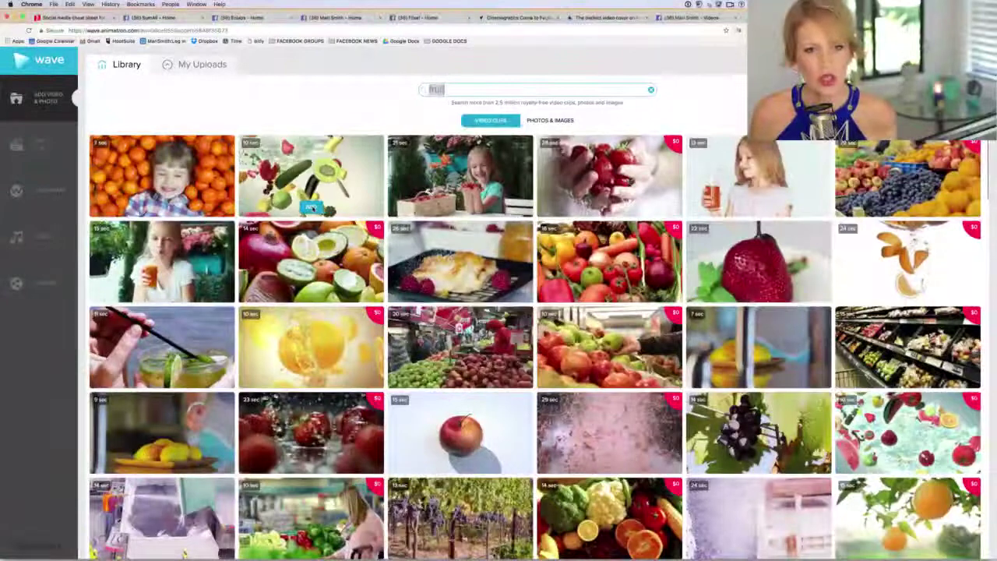
{"action": "left_click", "coordinate": [311, 207]}
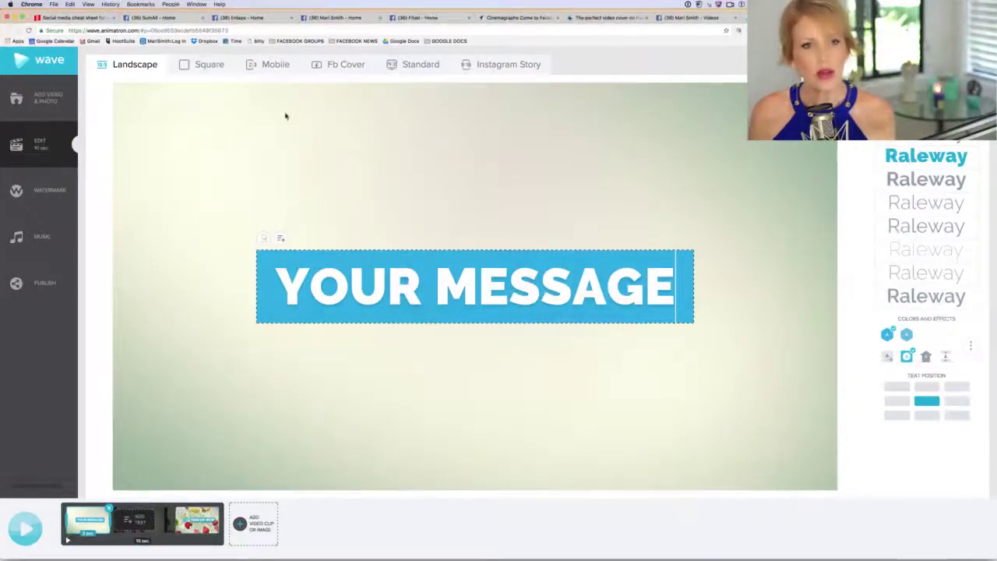
- Change the video format to Square and shorten the fruit clip to 5 seconds
{"action": "left_click", "coordinate": [204, 65]}
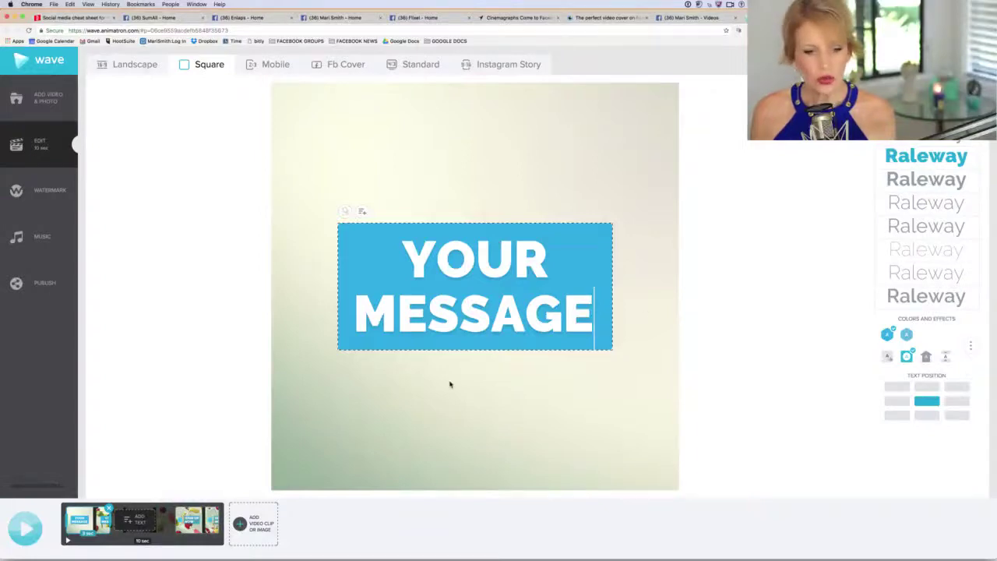
{"action": "left_click", "coordinate": [206, 543]}
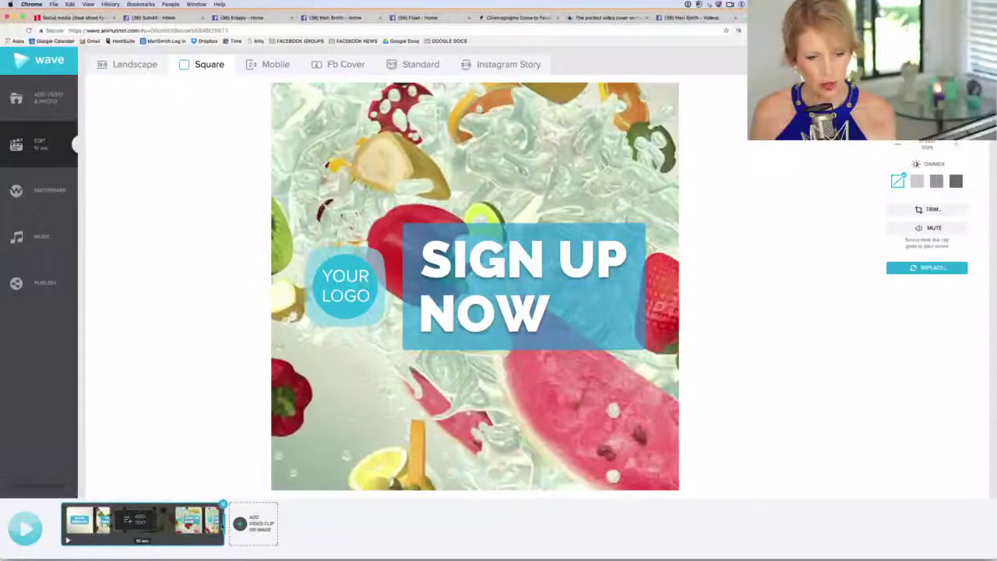
{"action": "left_click_drag", "start_coordinate": [225, 525], "coordinate": [147, 521]}
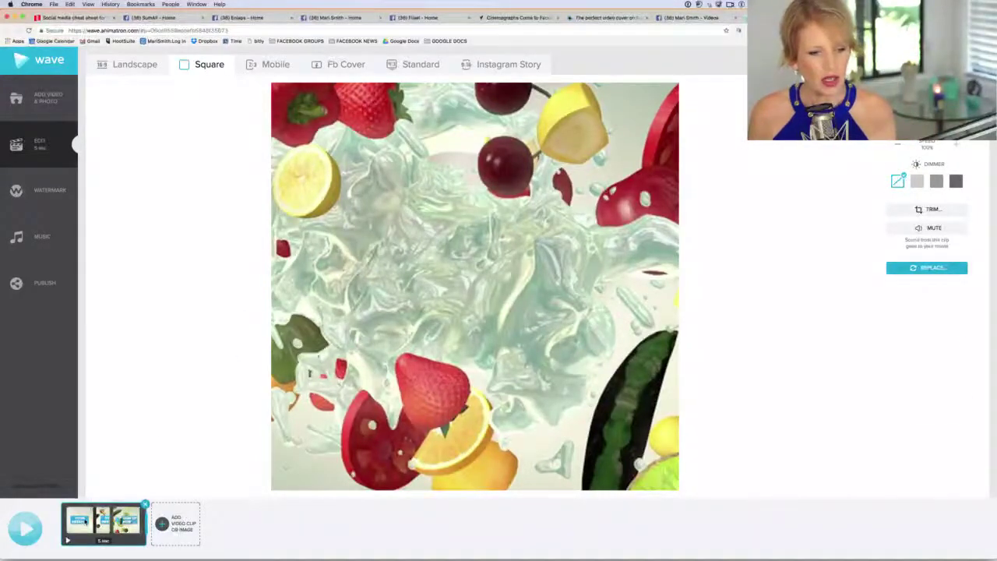
- Replace the "YOUR MESSAGE" placeholder title with "Juice Bar"
{"action": "left_click", "coordinate": [254, 436]}
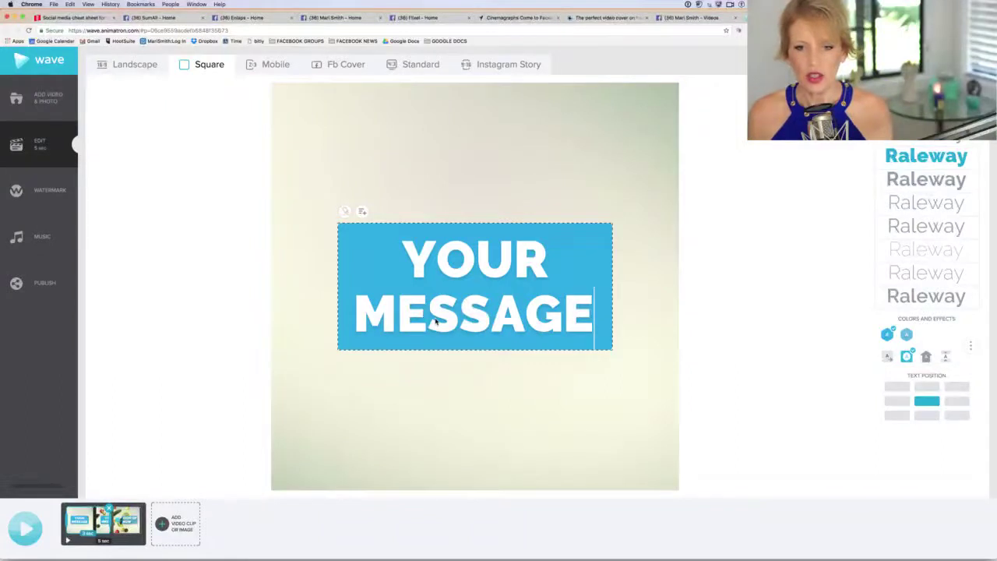
{"action": "key", "text": "ctrl+a"}
{"action": "type", "text": "Juie"}
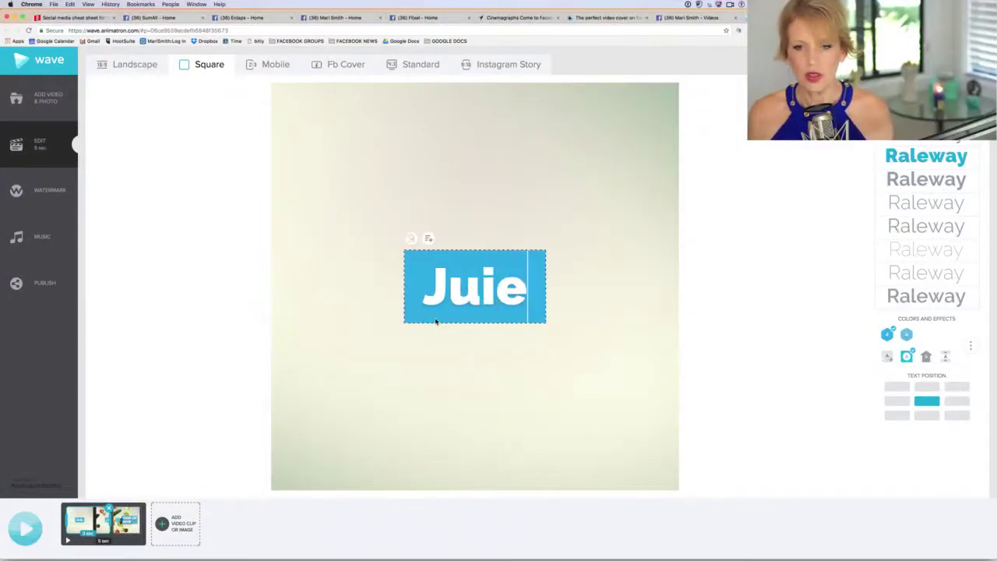
{"action": "key", "text": "BackSpace"}
{"action": "type", "text": "ce Bar"}
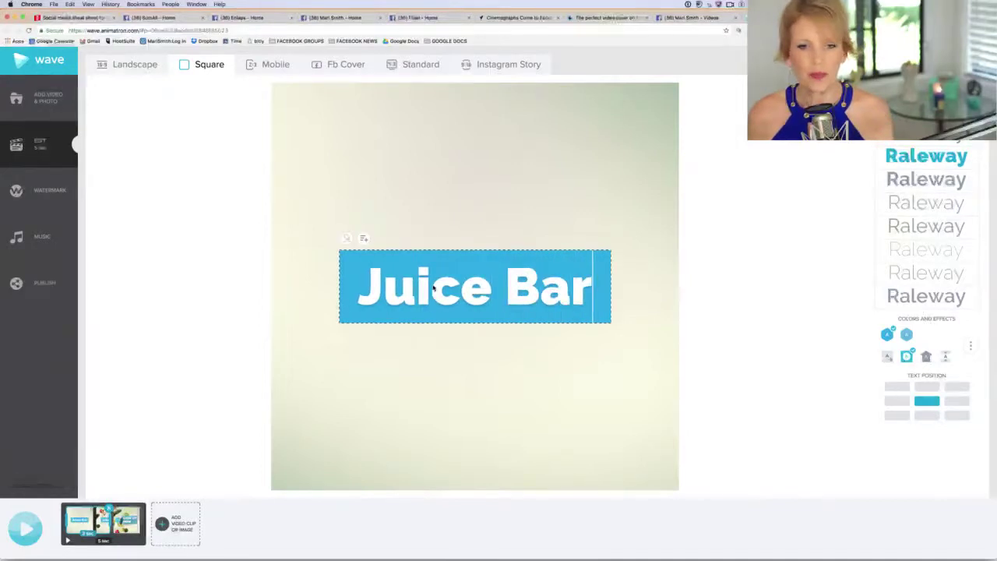
- Add the subtitle "Opening soon" under the Juice Bar title and highlight all of its text in yellow
{"action": "left_click", "coordinate": [365, 240]}
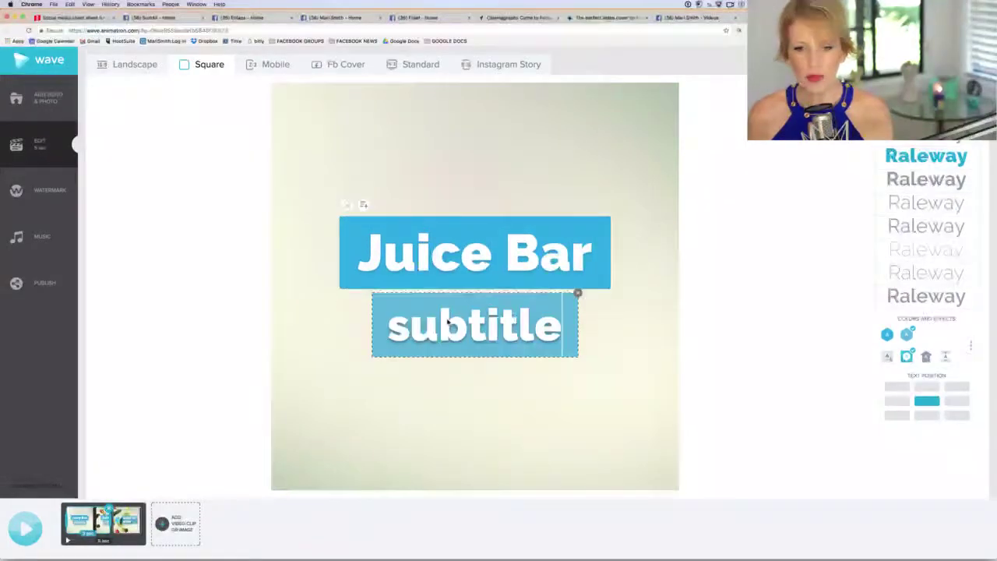
{"action": "type", "text": "Opening soon"}
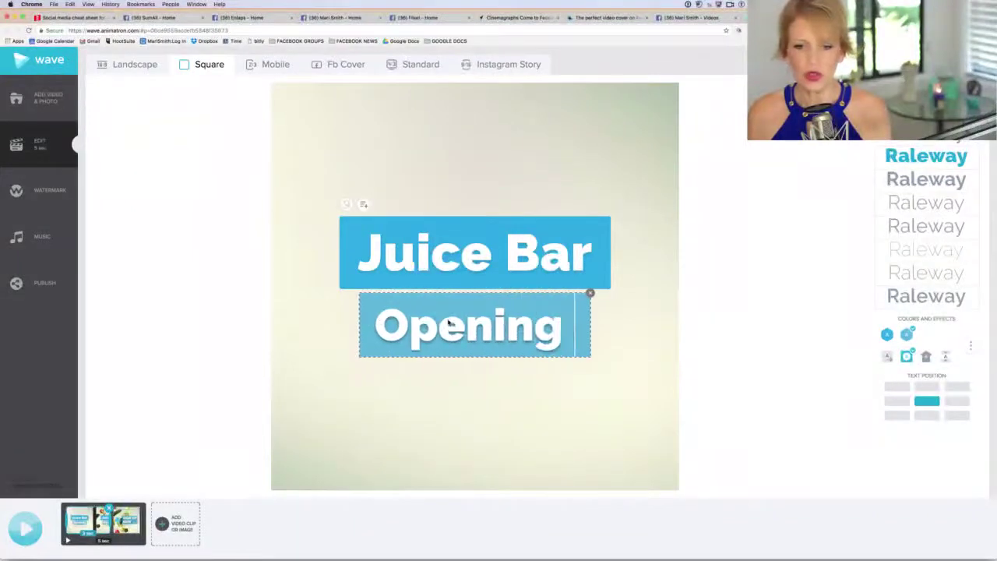
{"action": "left_click", "coordinate": [437, 326]}
{"action": "left_click_drag", "start_coordinate": [335, 327], "coordinate": [627, 327]}
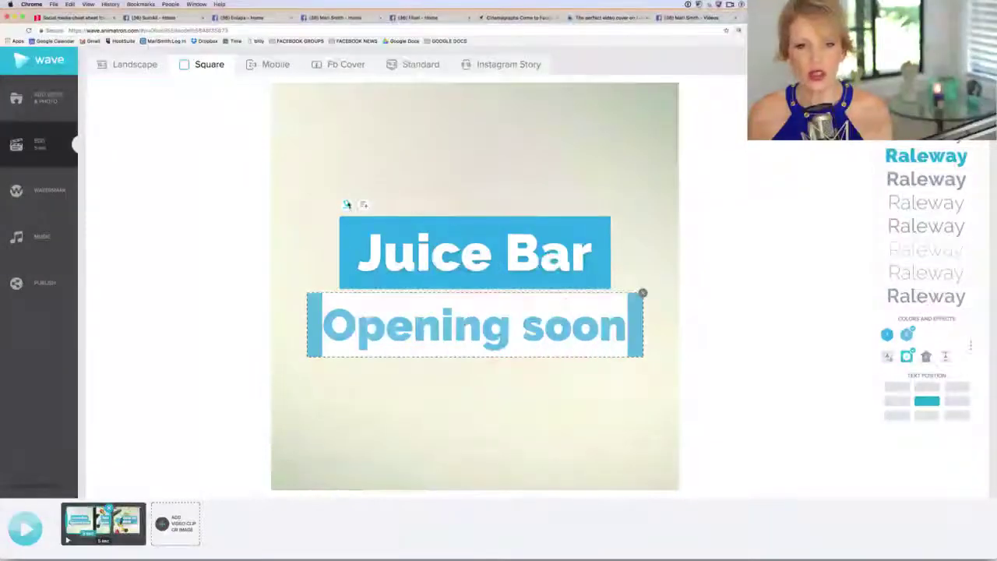
{"action": "left_click", "coordinate": [347, 205]}
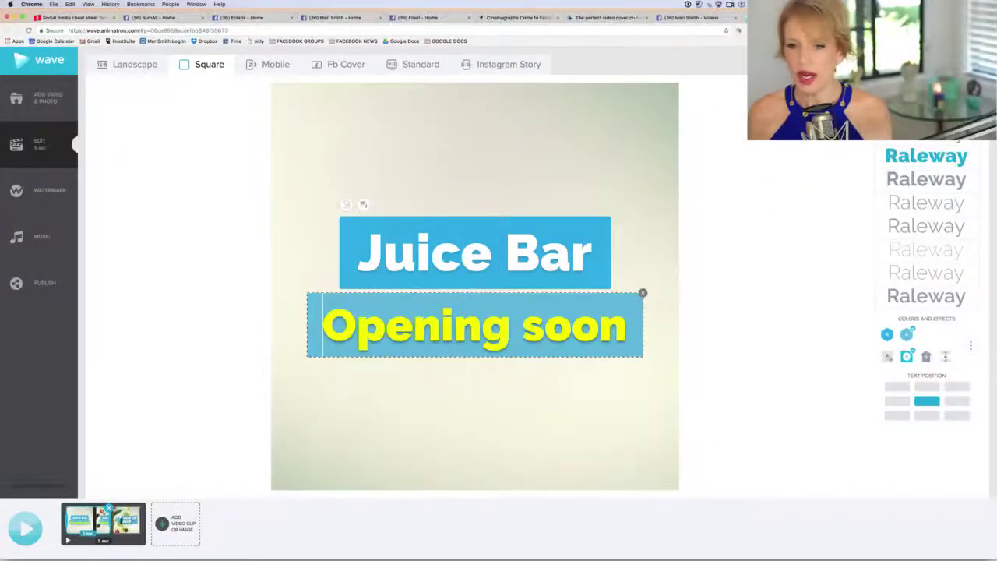
- Reduce the size of the "Opening soon" subtitle so it is clearly smaller than the title
{"action": "left_click", "coordinate": [363, 205]}
{"action": "left_click", "coordinate": [364, 207]}
{"action": "left_click", "coordinate": [363, 212]}
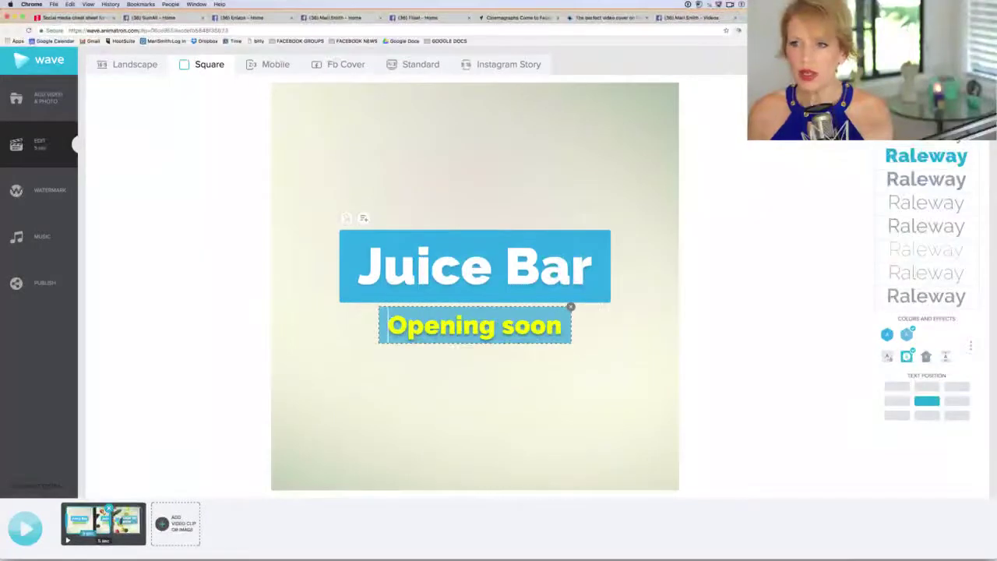
{"action": "key", "text": "super+Tab"}
{"action": "key", "text": "super+Tab"}
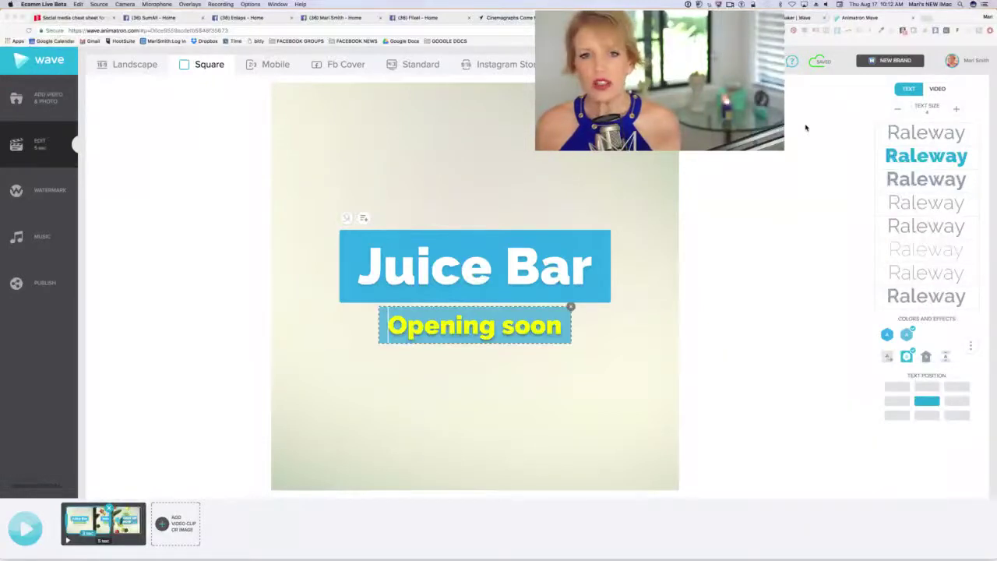
{"action": "left_click", "coordinate": [825, 141]}
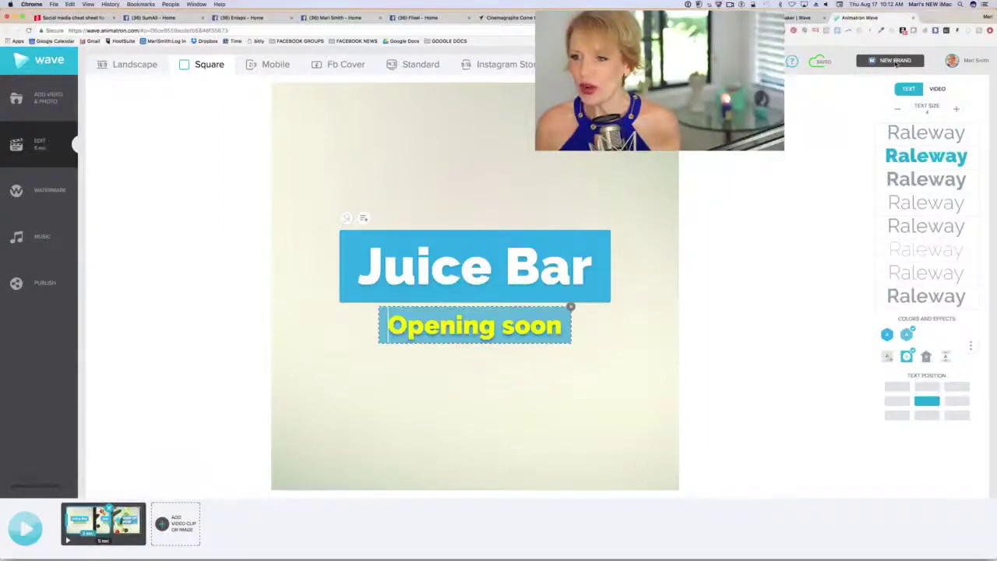
- Open the brand management page and add a new brand
{"action": "left_click", "coordinate": [896, 61]}
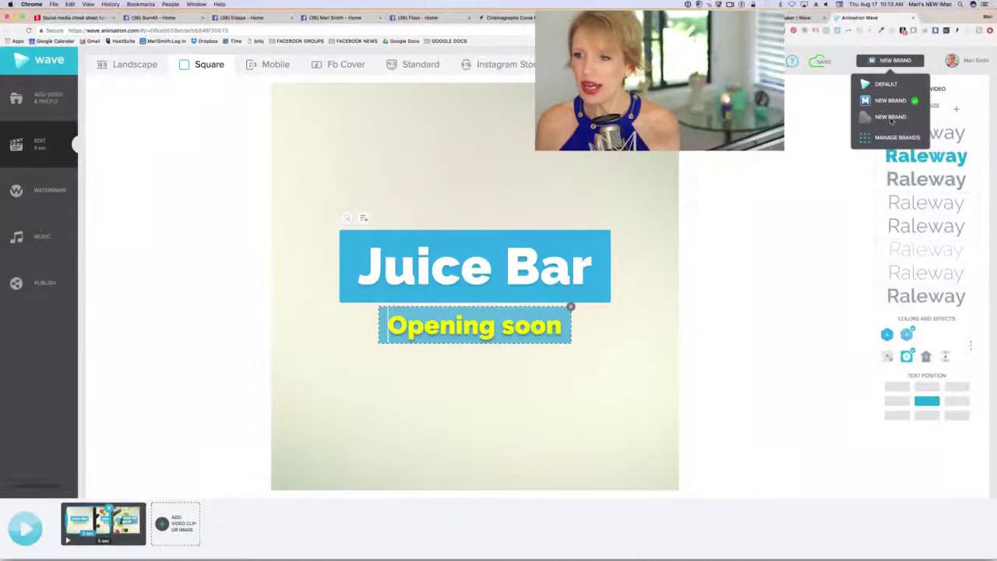
{"action": "left_click", "coordinate": [888, 140]}
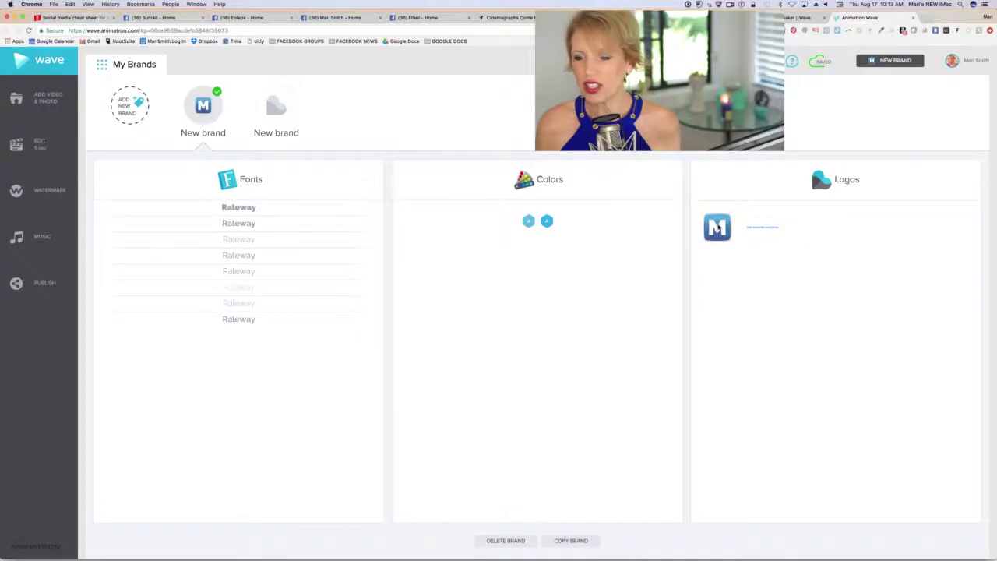
{"action": "left_click", "coordinate": [136, 106]}
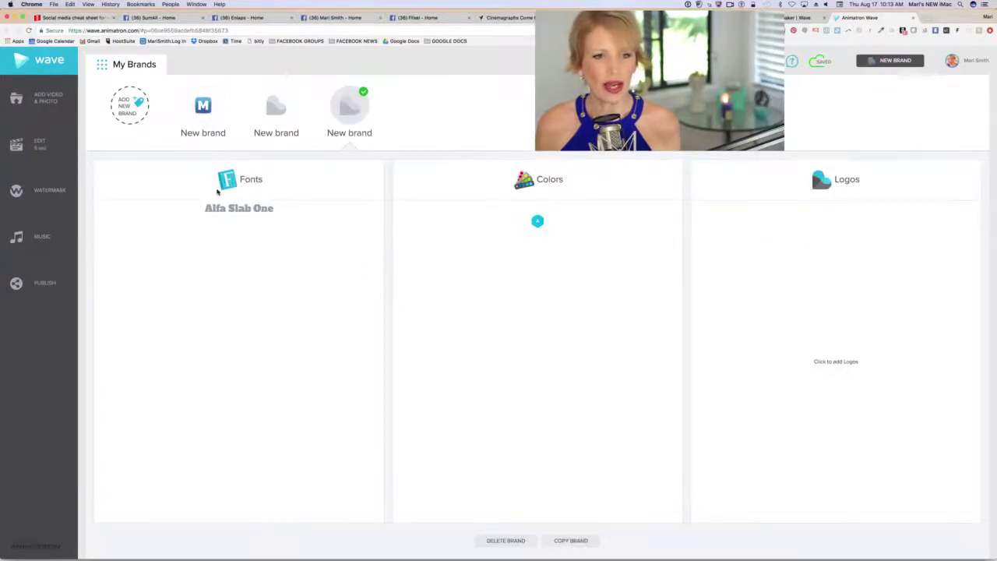
- Browse the list of fonts available for the new brand and return to the brand overview
{"action": "left_click", "coordinate": [257, 187]}
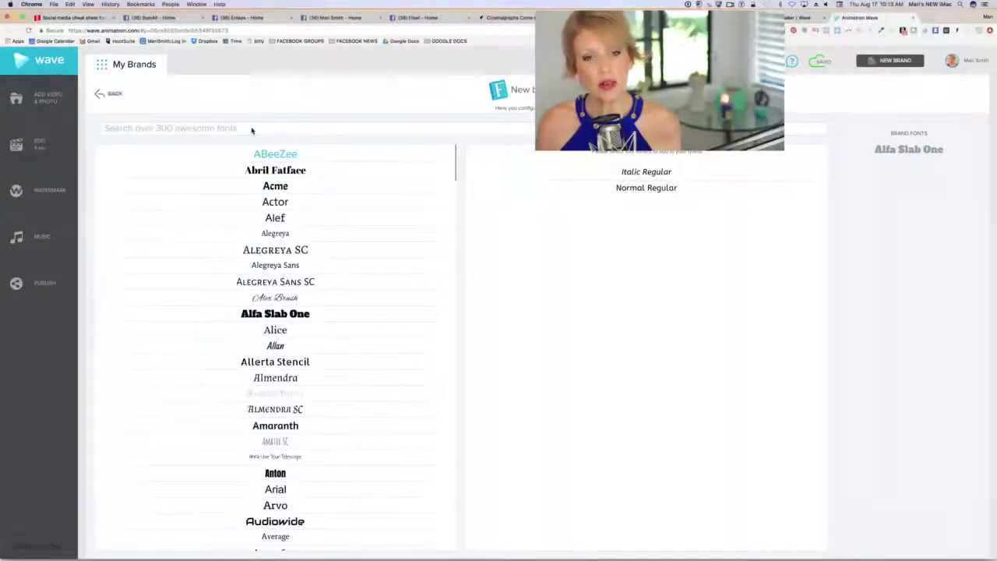
{"action": "scroll", "coordinate": [374, 269], "scroll_direction": "down", "scroll_amount": 10}
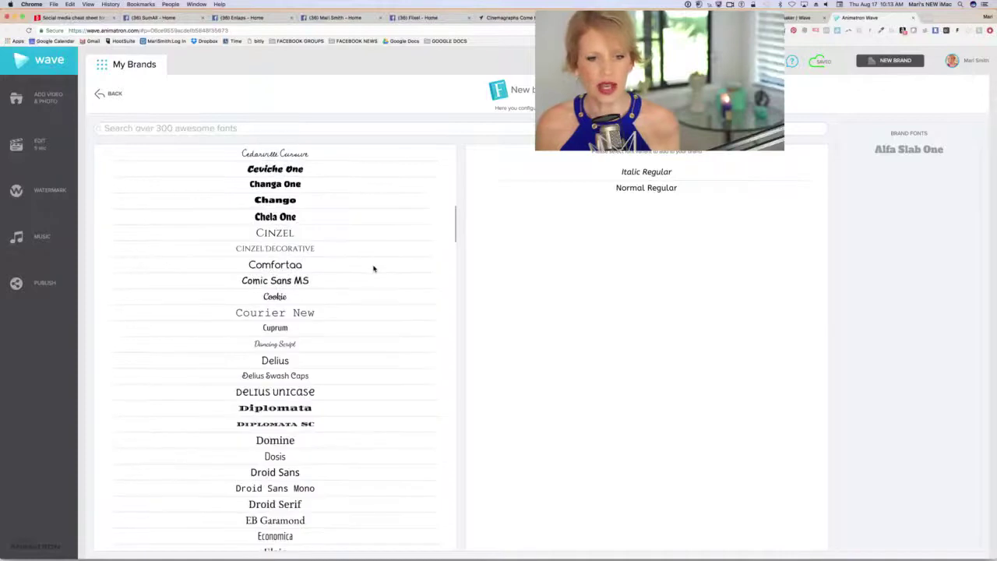
{"action": "scroll", "coordinate": [374, 269], "scroll_direction": "up", "scroll_amount": 10}
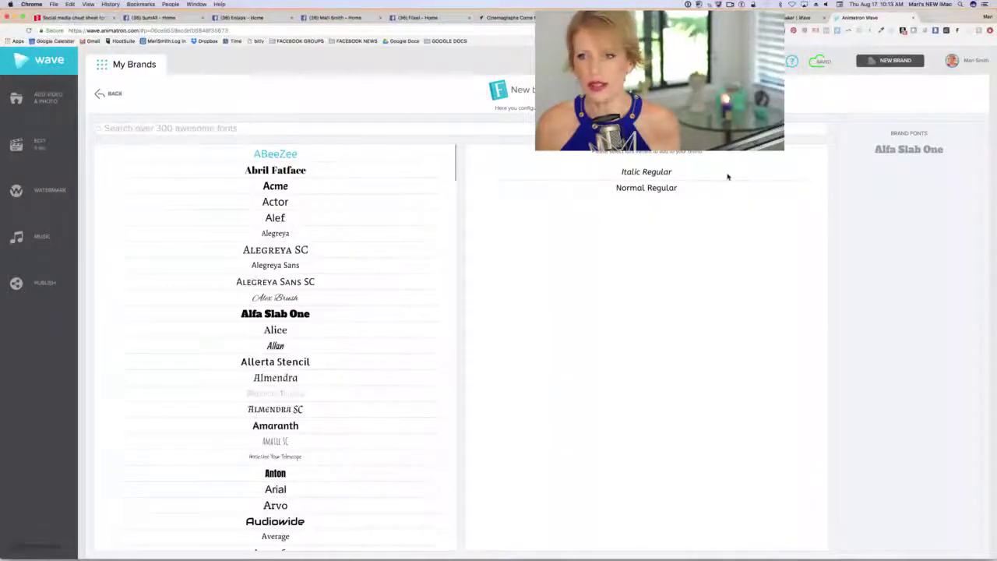
{"action": "left_click", "coordinate": [115, 93]}
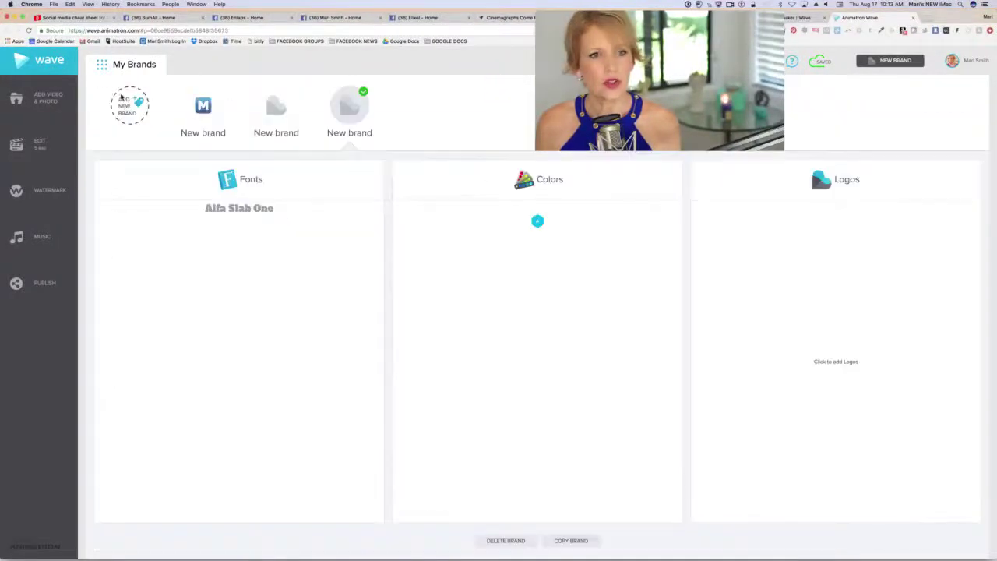
- Look at the new brand's color settings and return to editing the video
{"action": "left_click", "coordinate": [536, 222]}
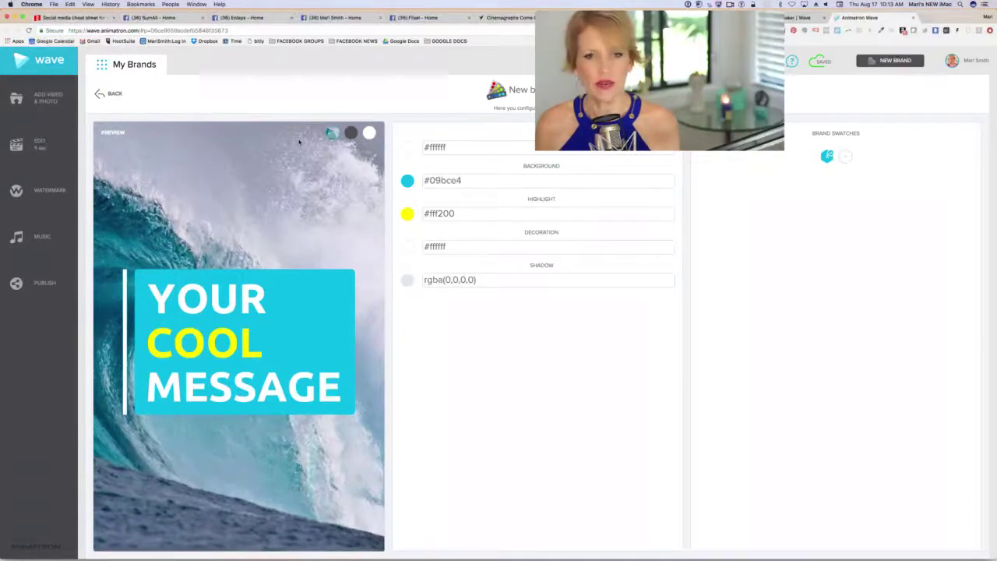
{"action": "left_click", "coordinate": [114, 94]}
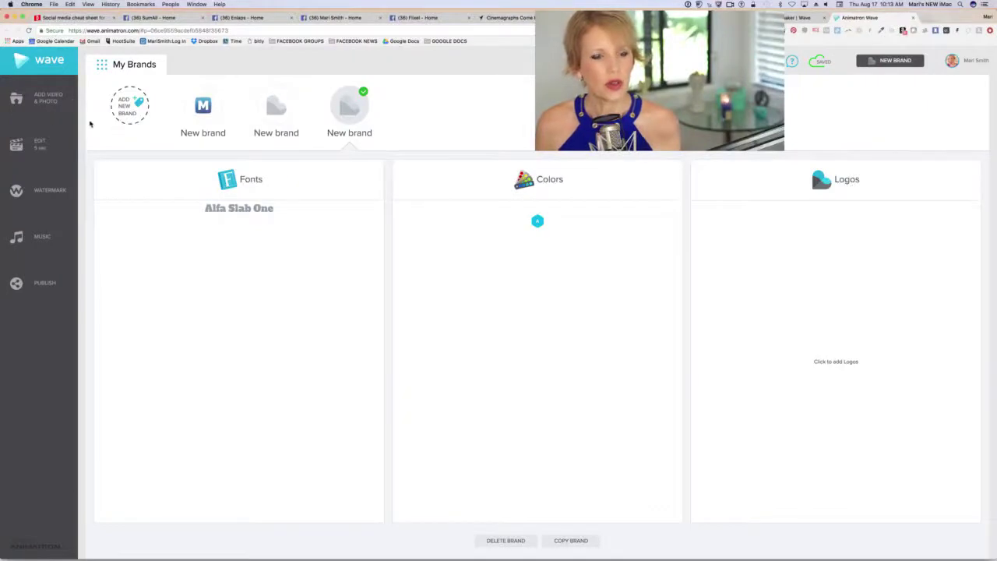
{"action": "left_click", "coordinate": [43, 145]}
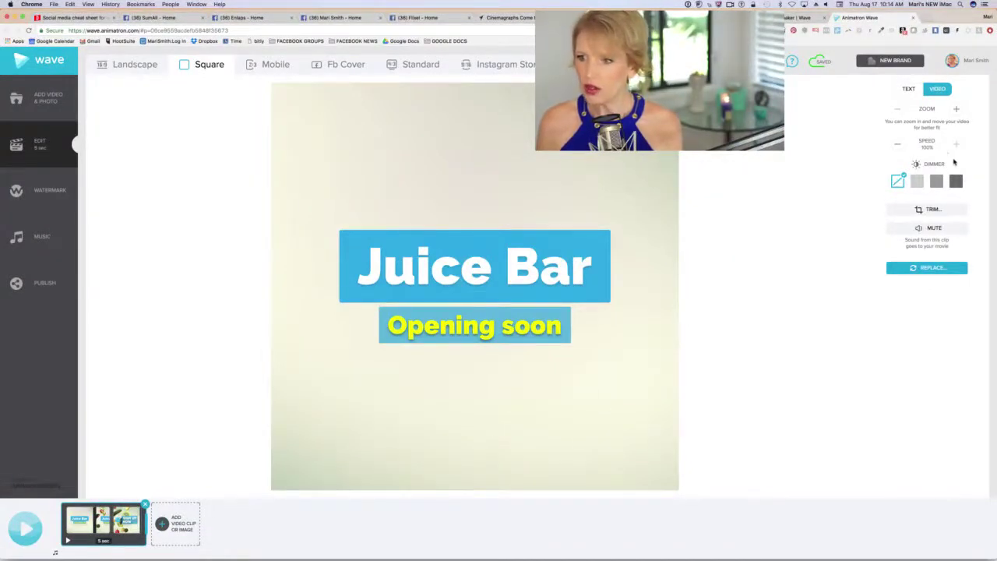
- Trim the fruit clip to a 5-second section starting at 2 sec and play the trimmed video
{"action": "left_click", "coordinate": [931, 209]}
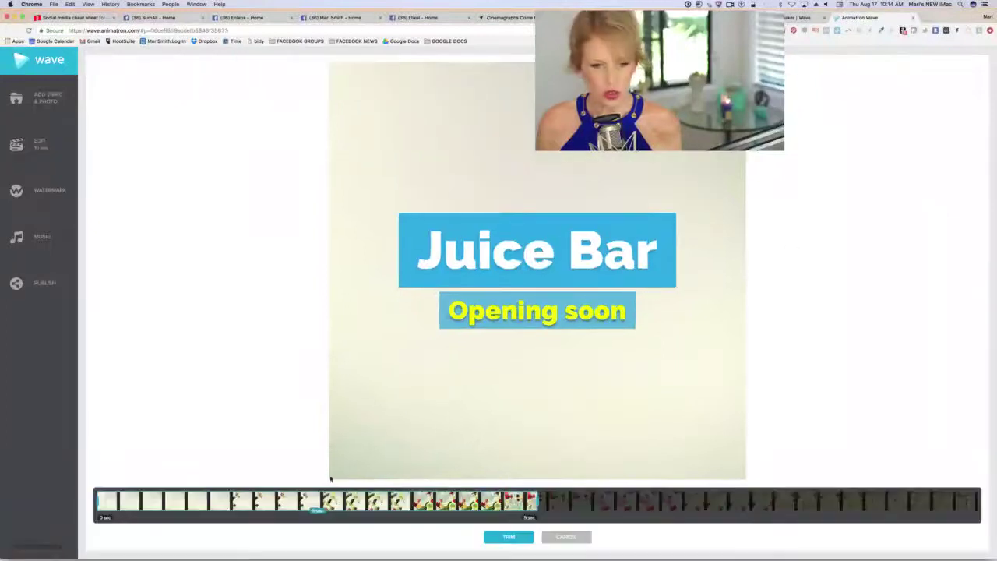
{"action": "left_click_drag", "start_coordinate": [316, 503], "coordinate": [454, 508]}
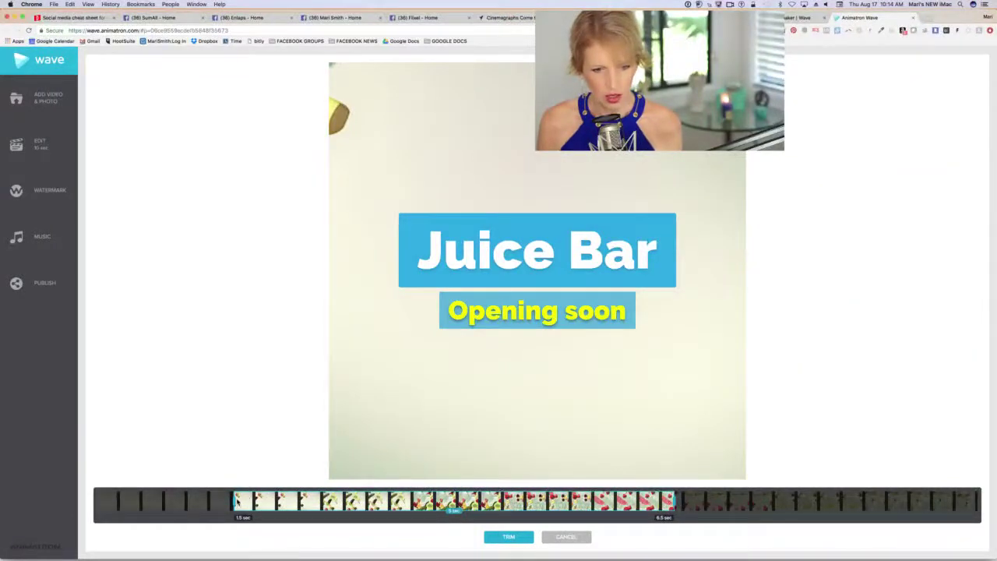
{"action": "left_click_drag", "start_coordinate": [236, 503], "coordinate": [278, 504]}
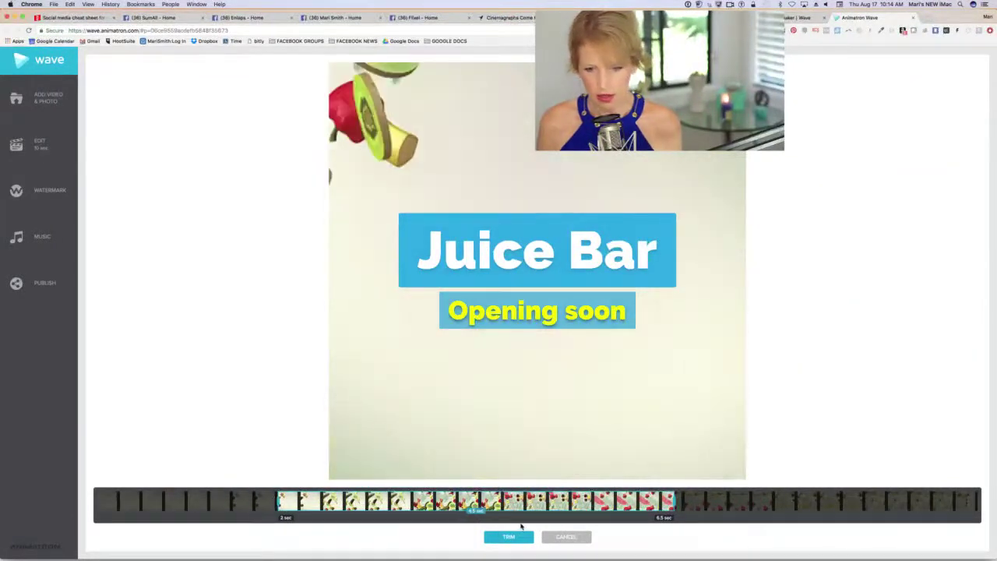
{"action": "left_click_drag", "start_coordinate": [676, 505], "coordinate": [718, 506]}
{"action": "left_click", "coordinate": [510, 537]}
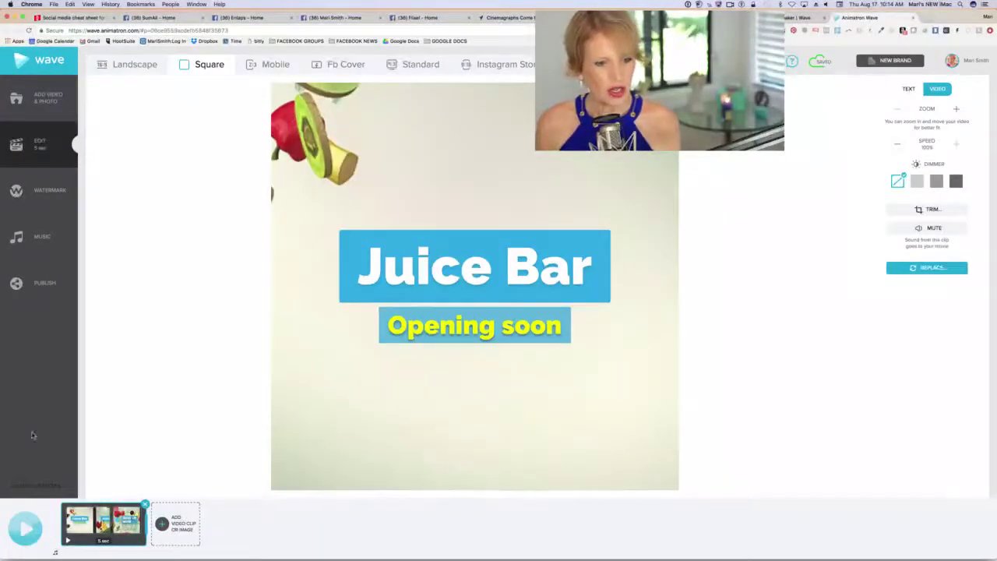
{"action": "left_click", "coordinate": [33, 532]}
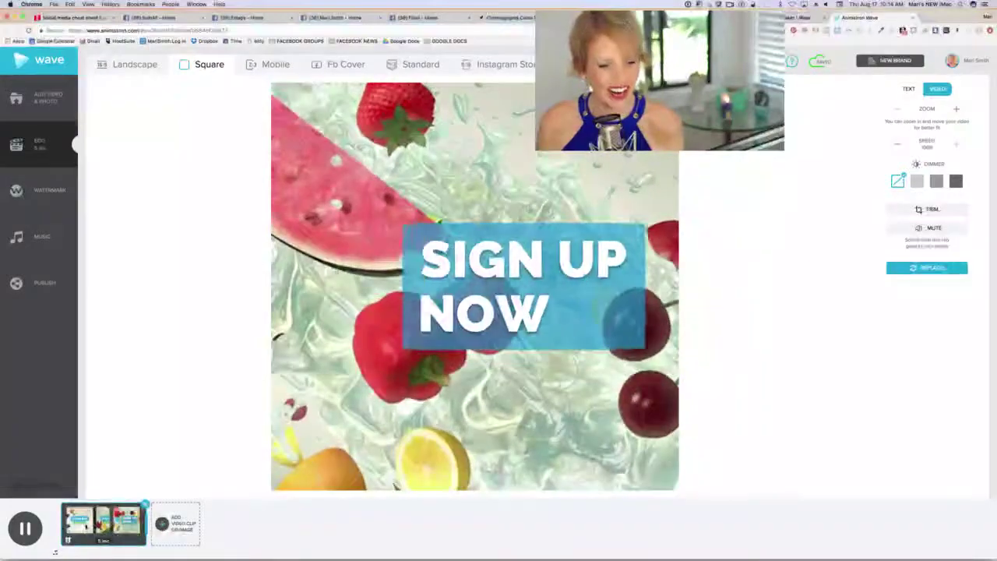
- Add the stock clip of the girl holding a glass of red juice as the video's second clip
{"action": "left_click", "coordinate": [174, 525]}
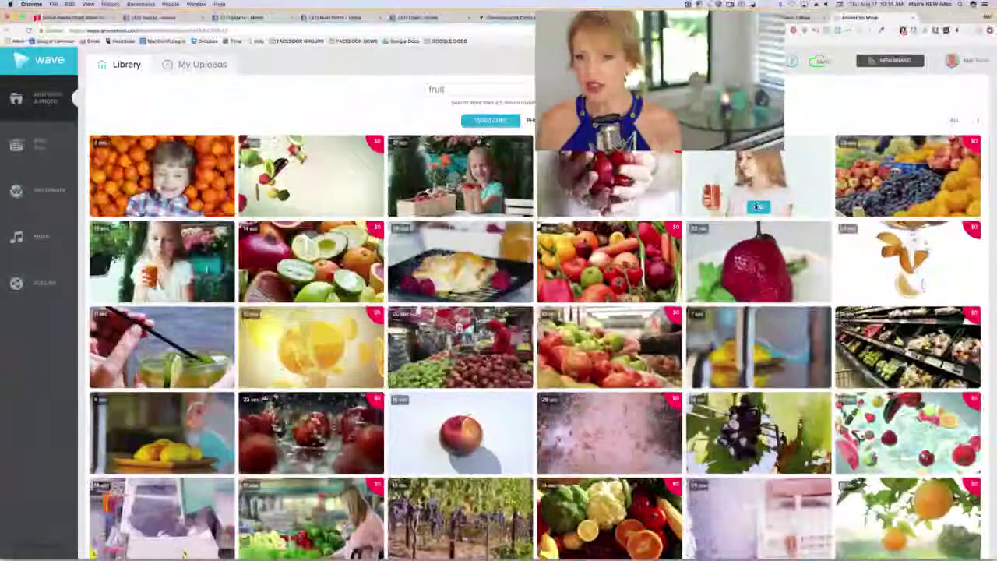
{"action": "left_click", "coordinate": [755, 207]}
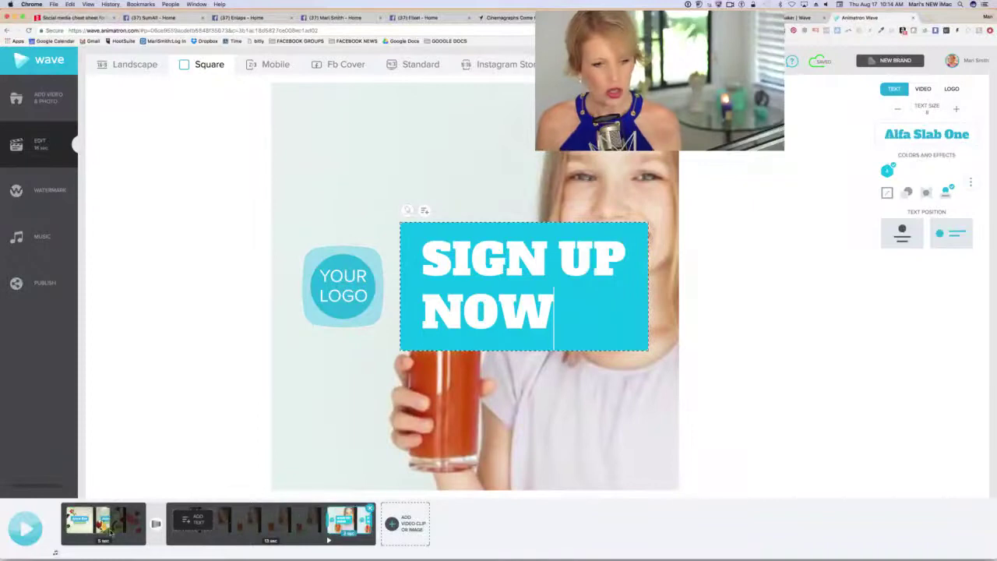
- Look at the transition options between the two clips and the categories in the music library
{"action": "left_click", "coordinate": [157, 527]}
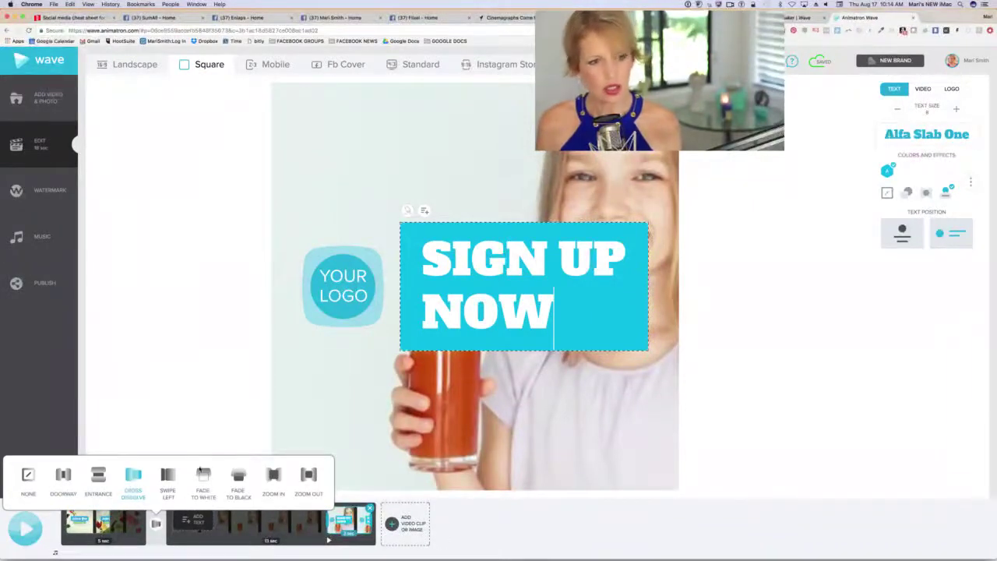
{"action": "left_click", "coordinate": [43, 238]}
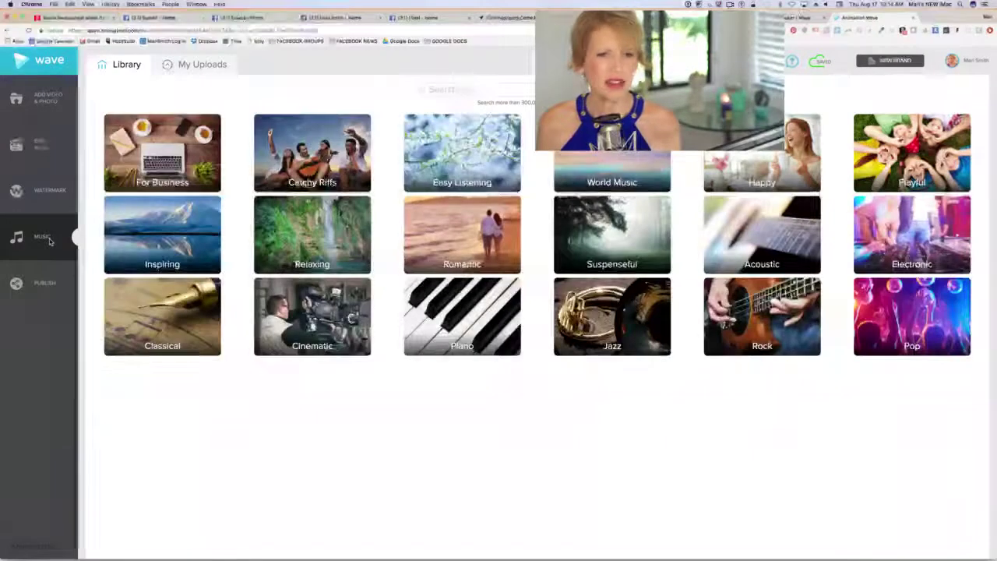
- Open the watermark settings and switch the active brand to the one with the M logo
{"action": "left_click", "coordinate": [50, 194]}
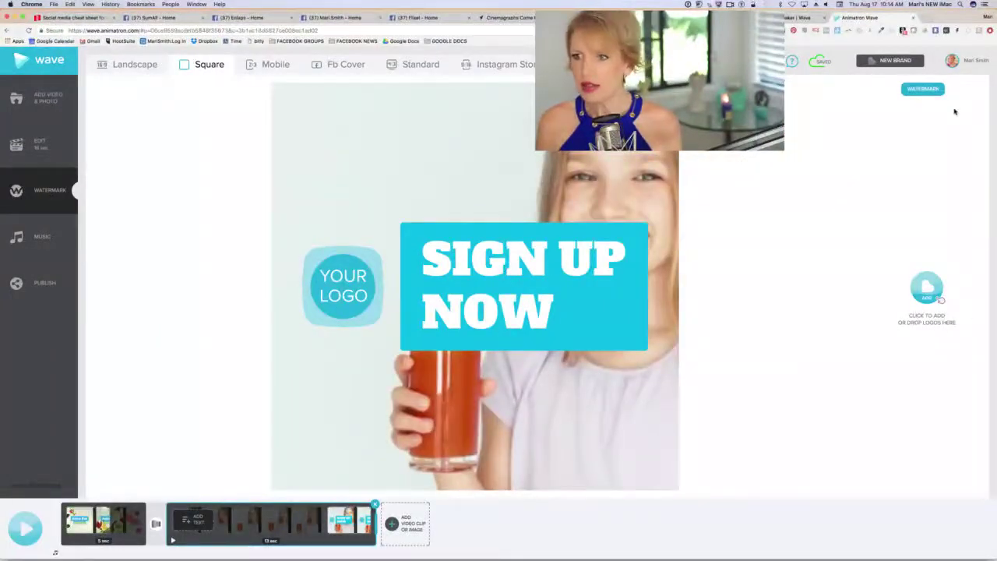
{"action": "left_click", "coordinate": [890, 62]}
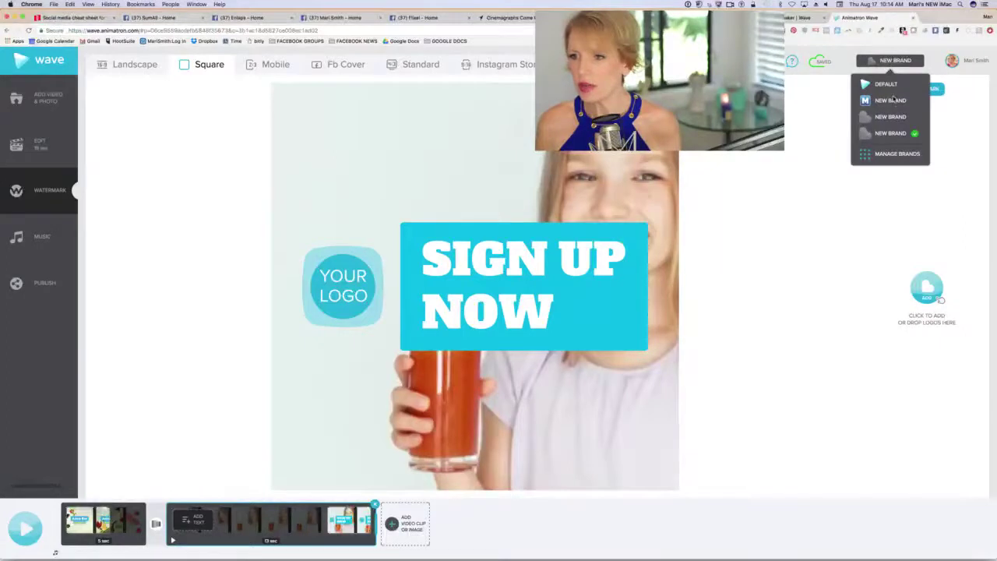
{"action": "left_click", "coordinate": [892, 100]}
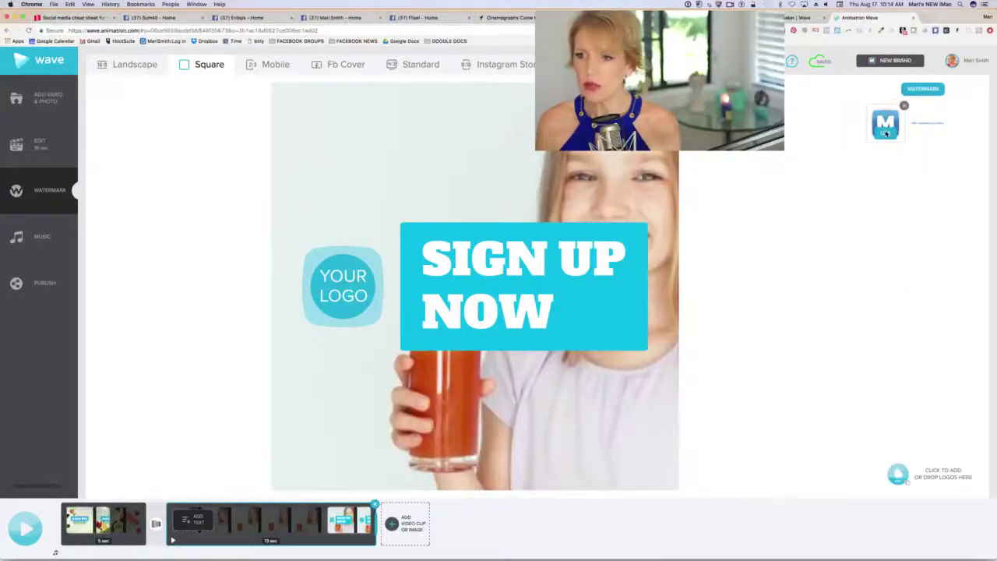
- Add the M logo as a watermark in the video's upper-left corner and the brand's website-address logo as a second watermark
{"action": "left_click", "coordinate": [886, 134]}
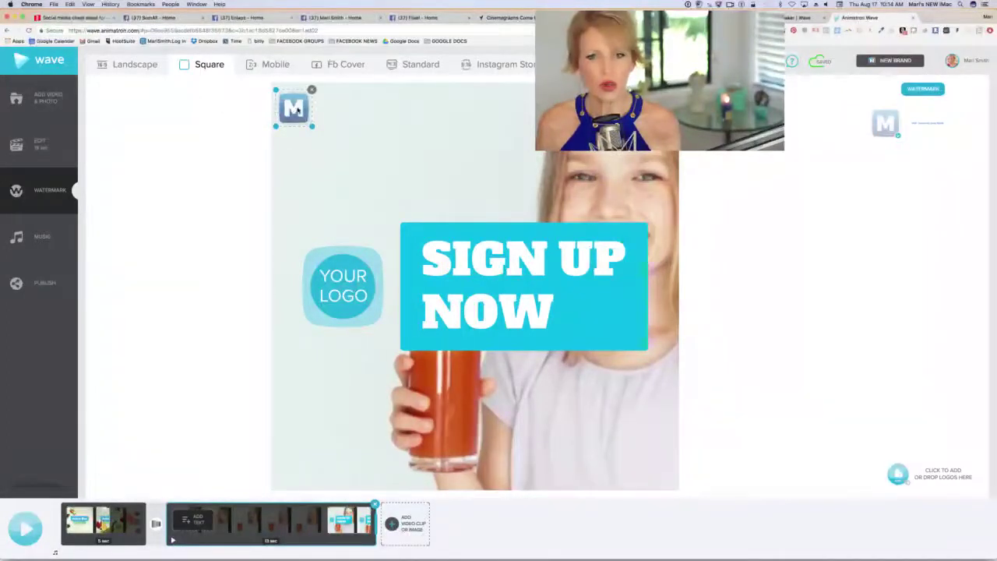
{"action": "mouse_move", "coordinate": [302, 110]}
{"action": "left_mouse_down"}
{"action": "mouse_move", "coordinate": [425, 113]}
{"action": "mouse_move", "coordinate": [302, 109]}
{"action": "left_mouse_up"}
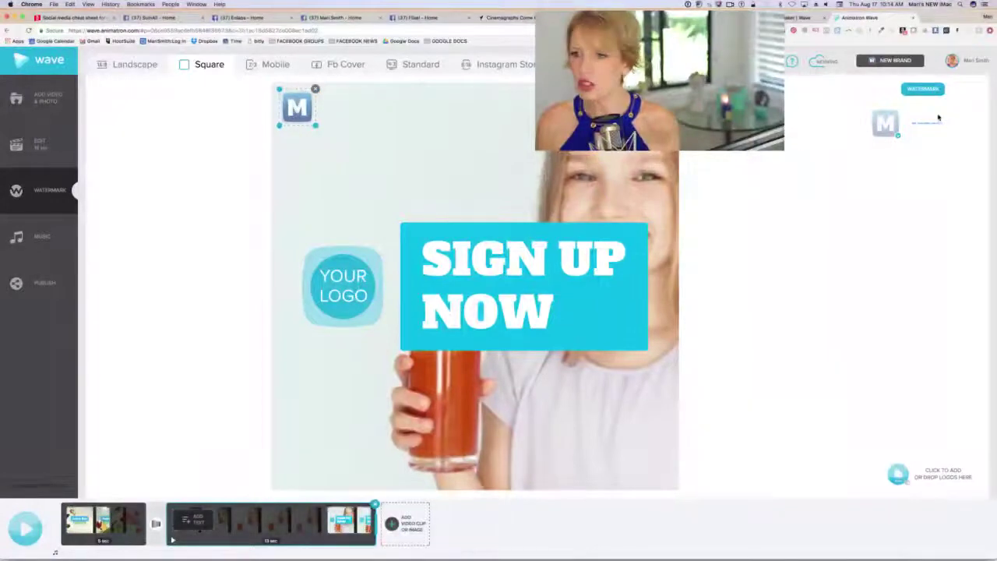
{"action": "left_click", "coordinate": [928, 122]}
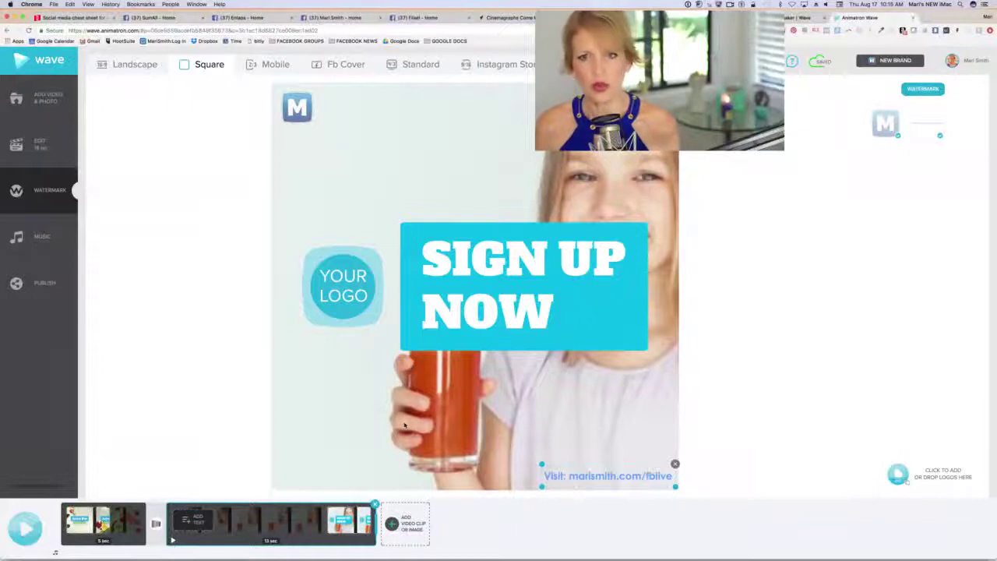
- Switch to the PowerPoint slide reviewing the Wave Video App and bring Ecamm Live to the front
{"action": "key", "text": "super+Tab"}
{"action": "key", "text": "super+Tab"}
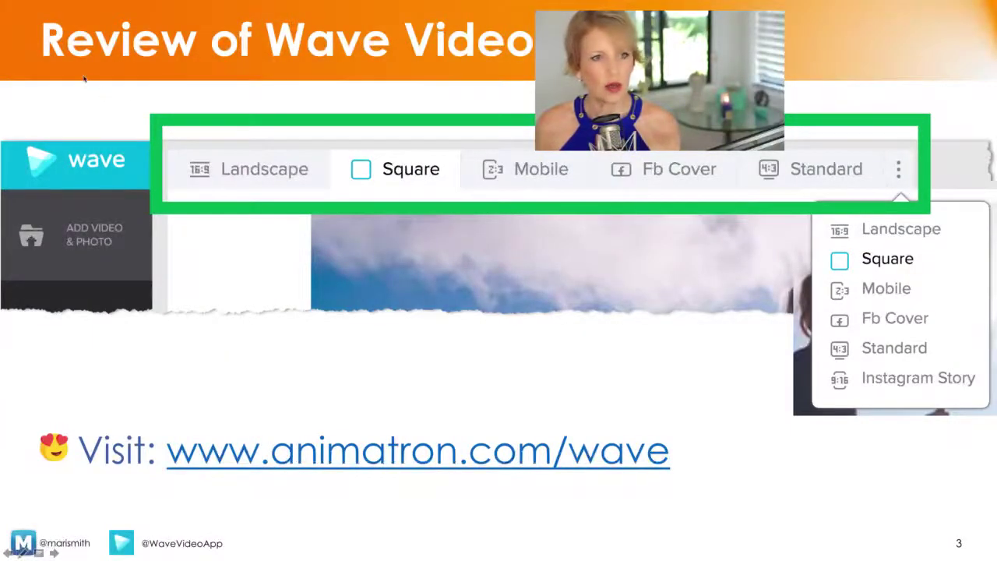
{"action": "key", "text": "super+Tab"}
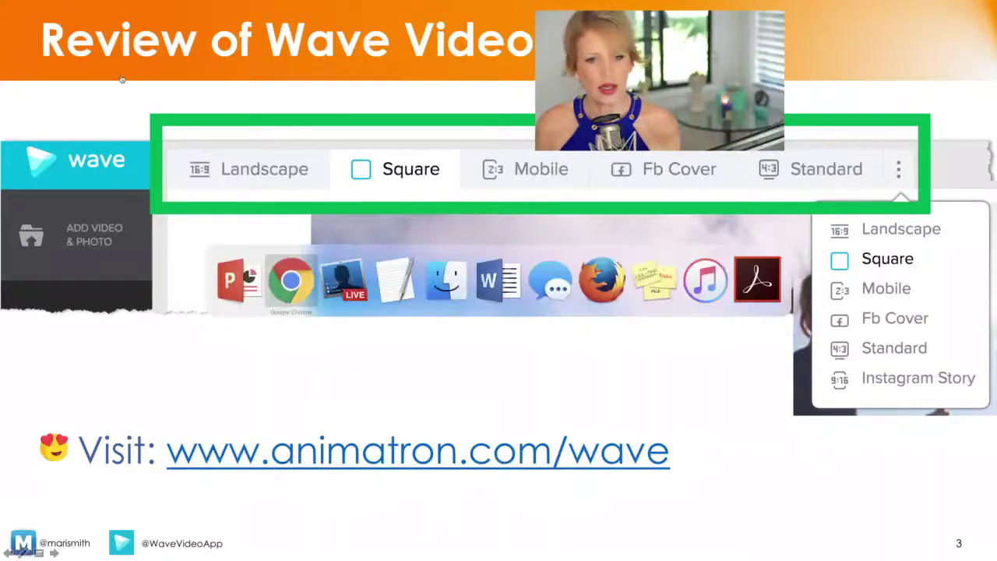
{"action": "key", "text": "super+Tab"}
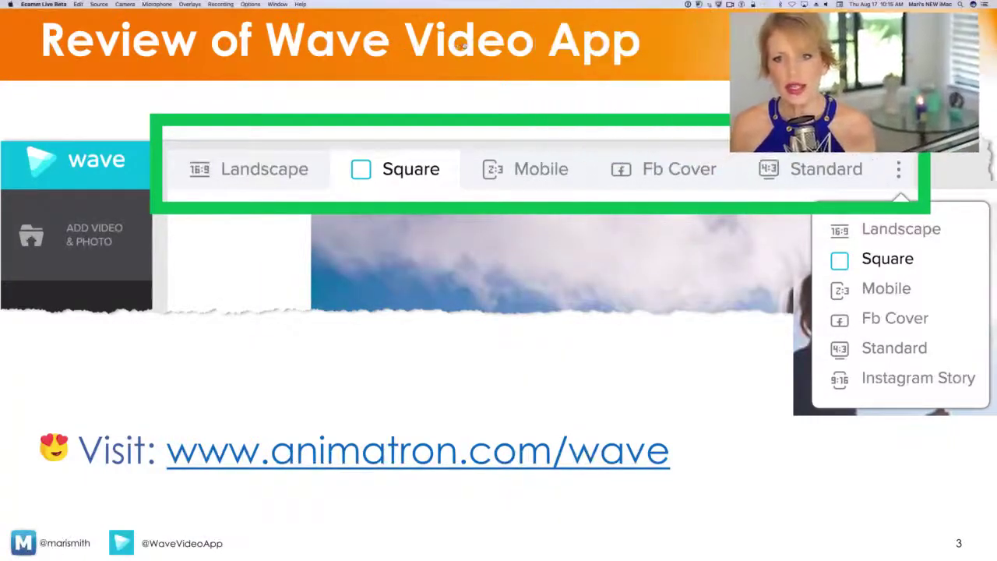